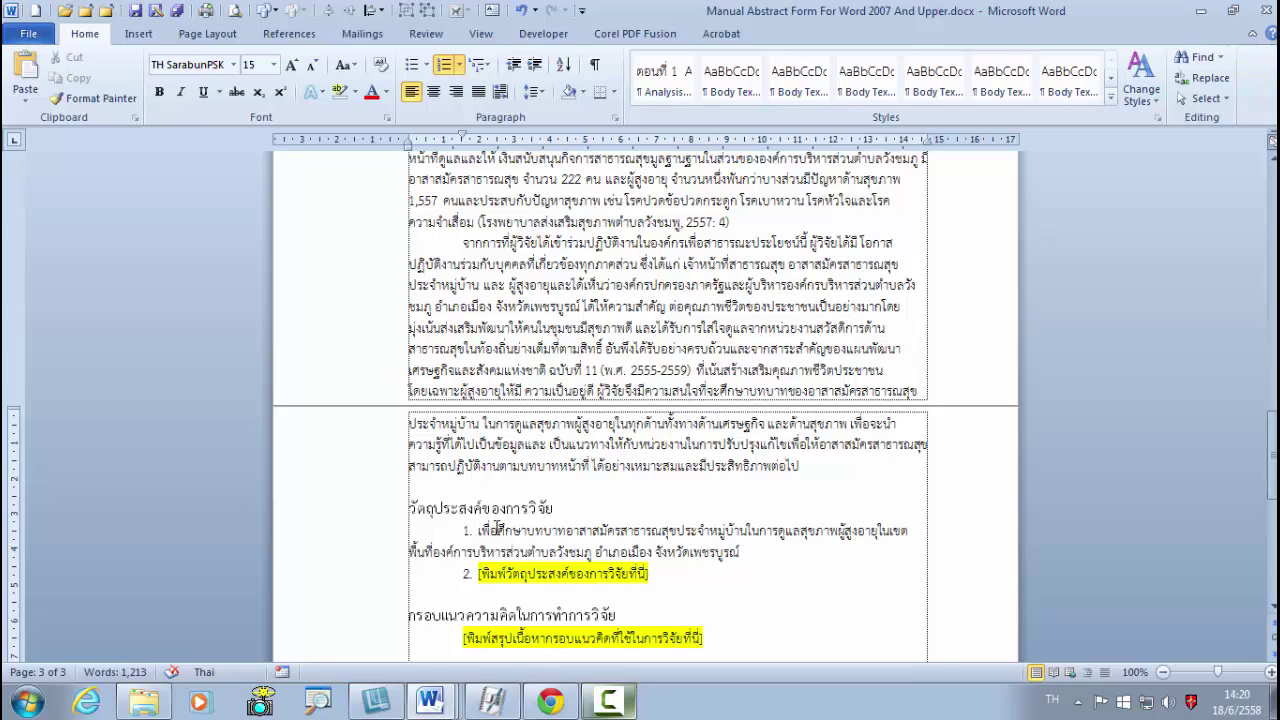
- Try removing the first objective's number, then undo to restore its numbering
click(481, 530)
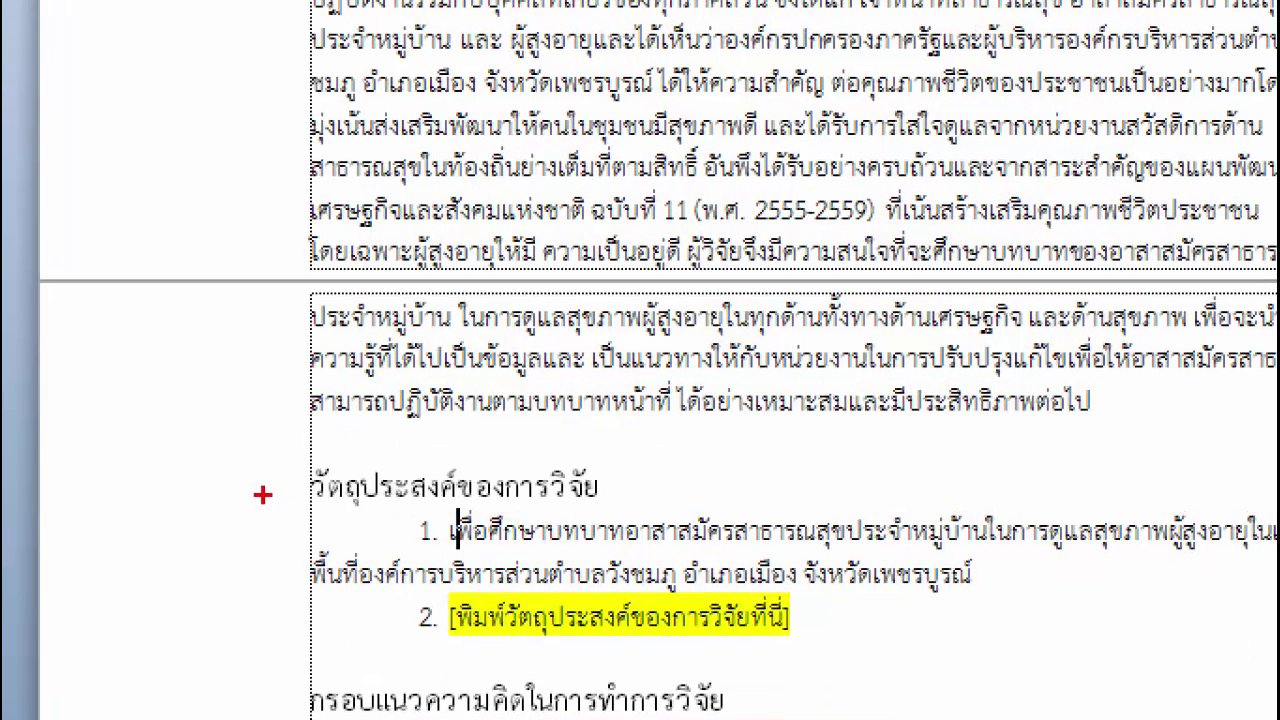
mouse_move(275, 463)
mouse_down()
mouse_move(1152, 614)
mouse_move(294, 437)
mouse_up()
click(741, 552)
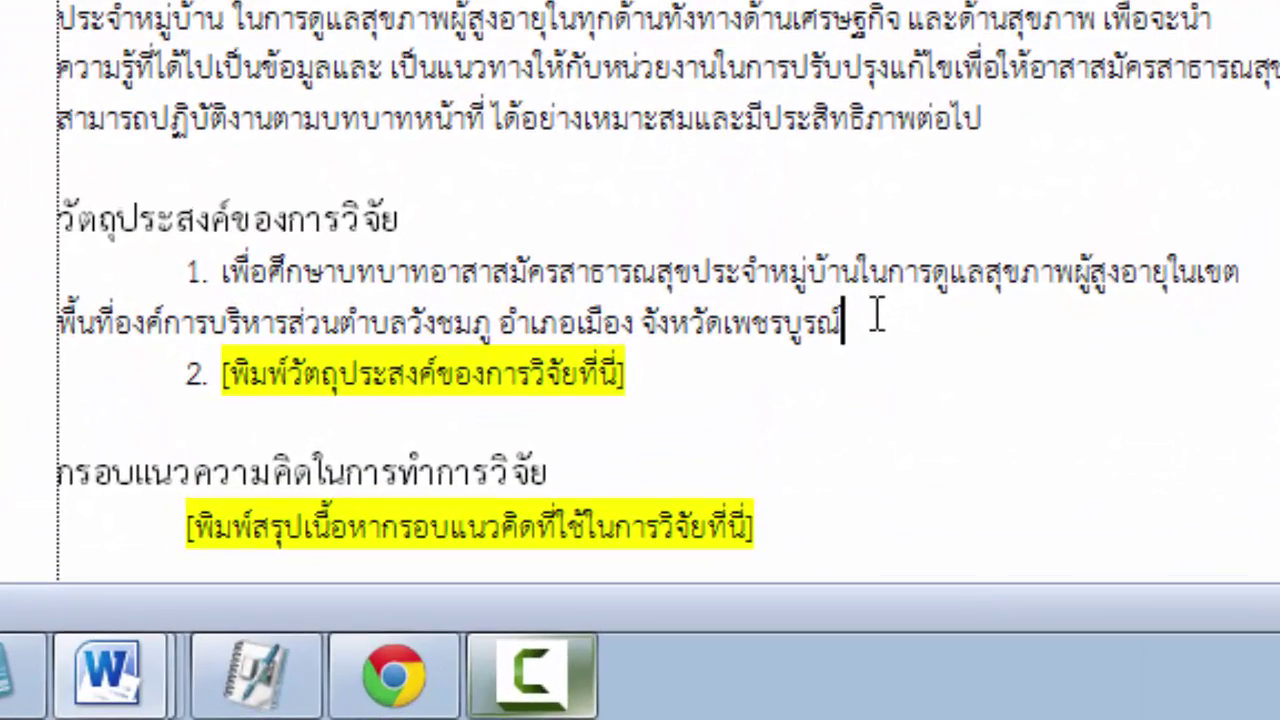
click(214, 276)
key(BackSpace)
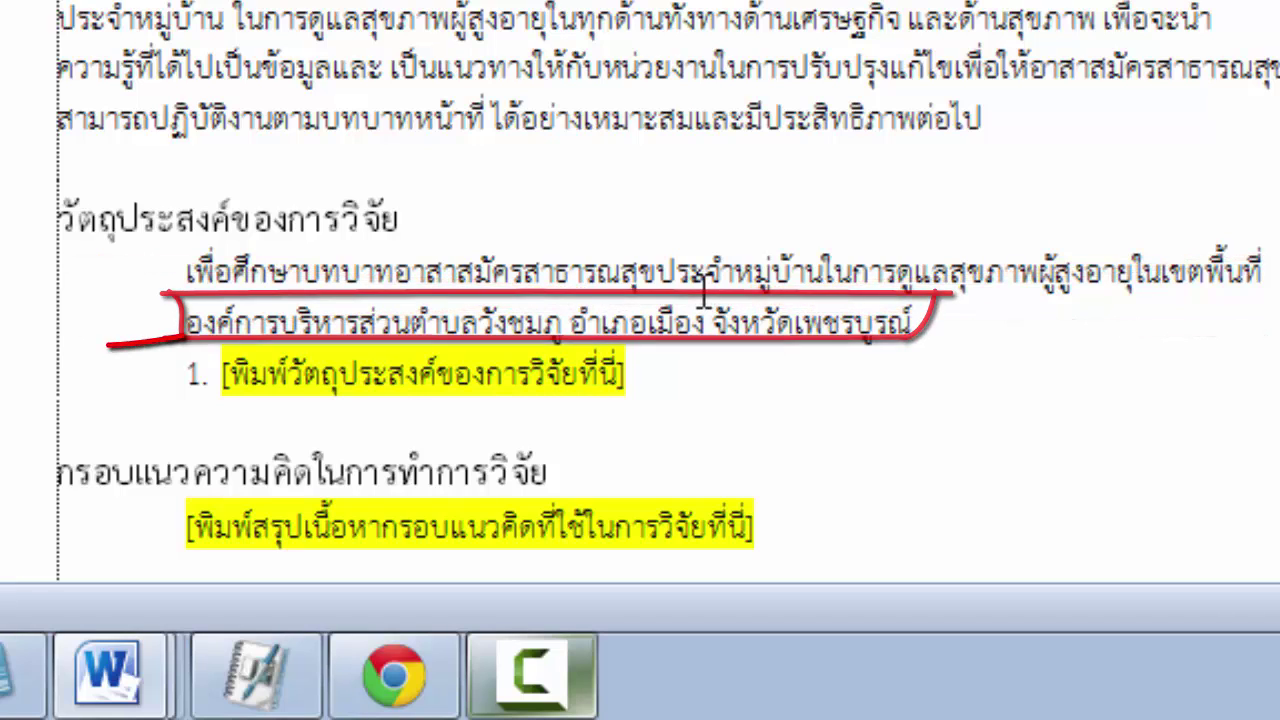
click(335, 320)
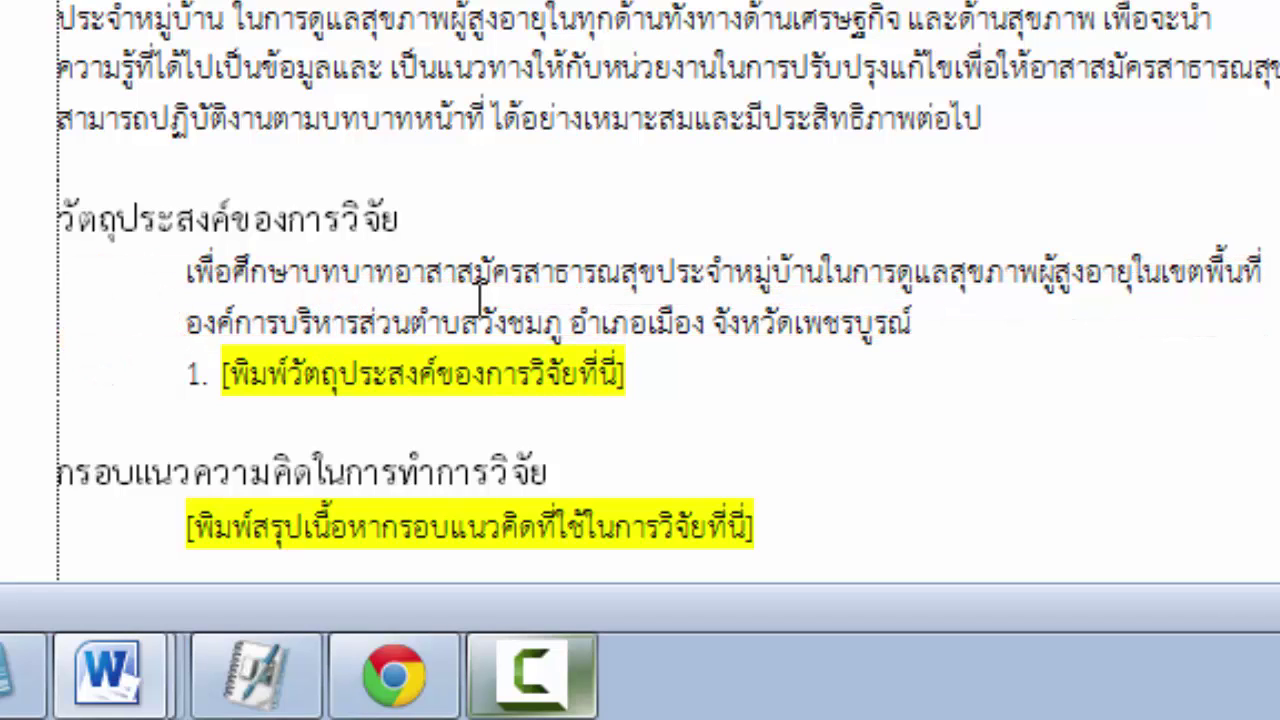
click(1030, 330)
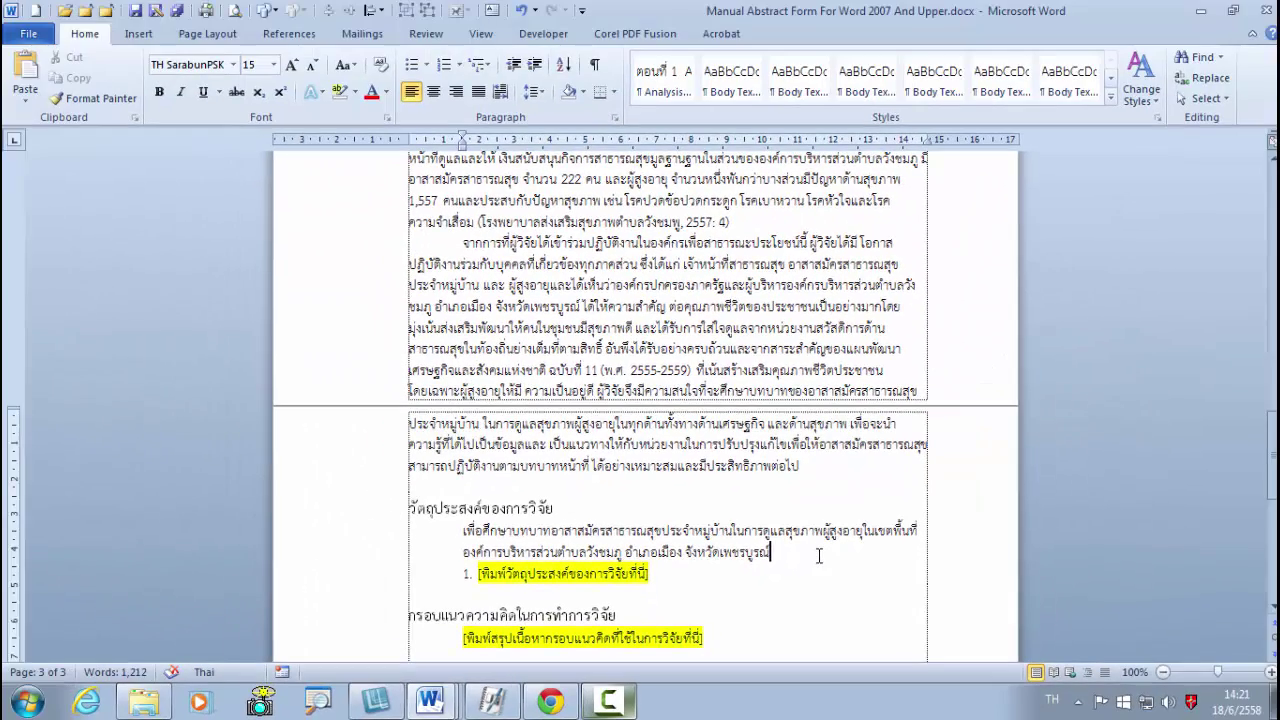
key(ctrl+z)
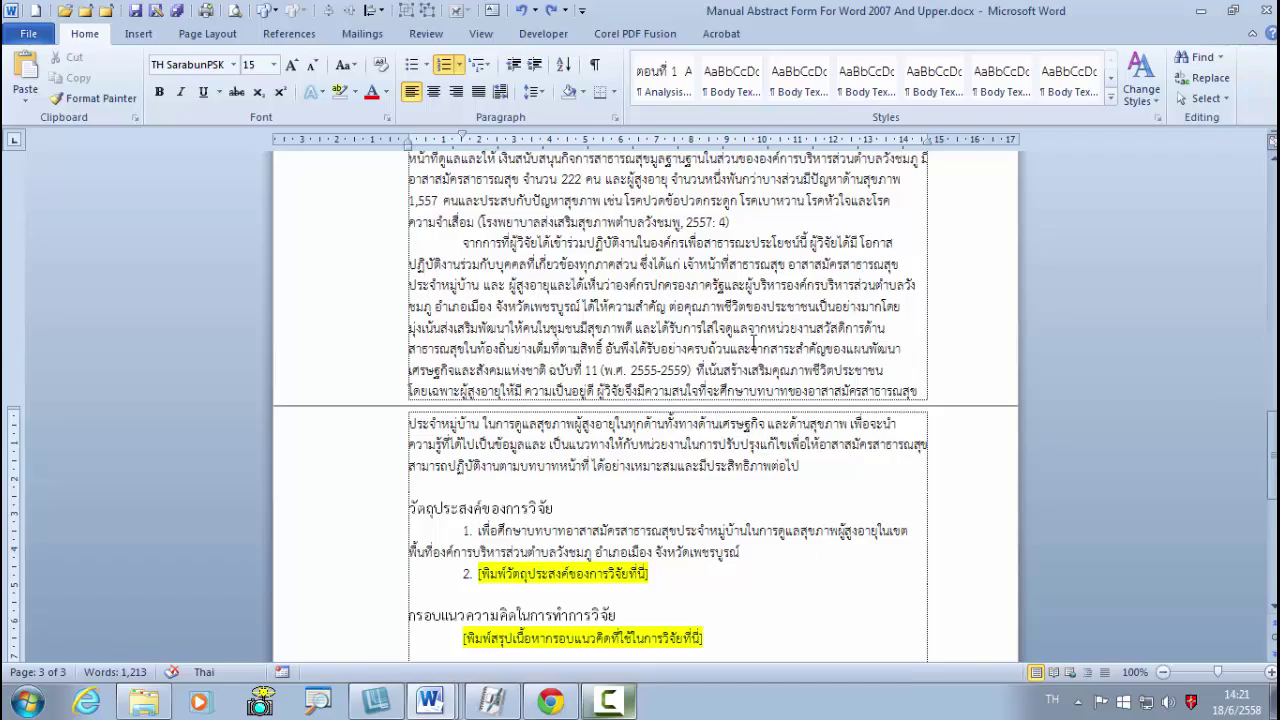
- Display paragraph and formatting marks, and place the caret after ต่อไป at the paragraph end
click(750, 345)
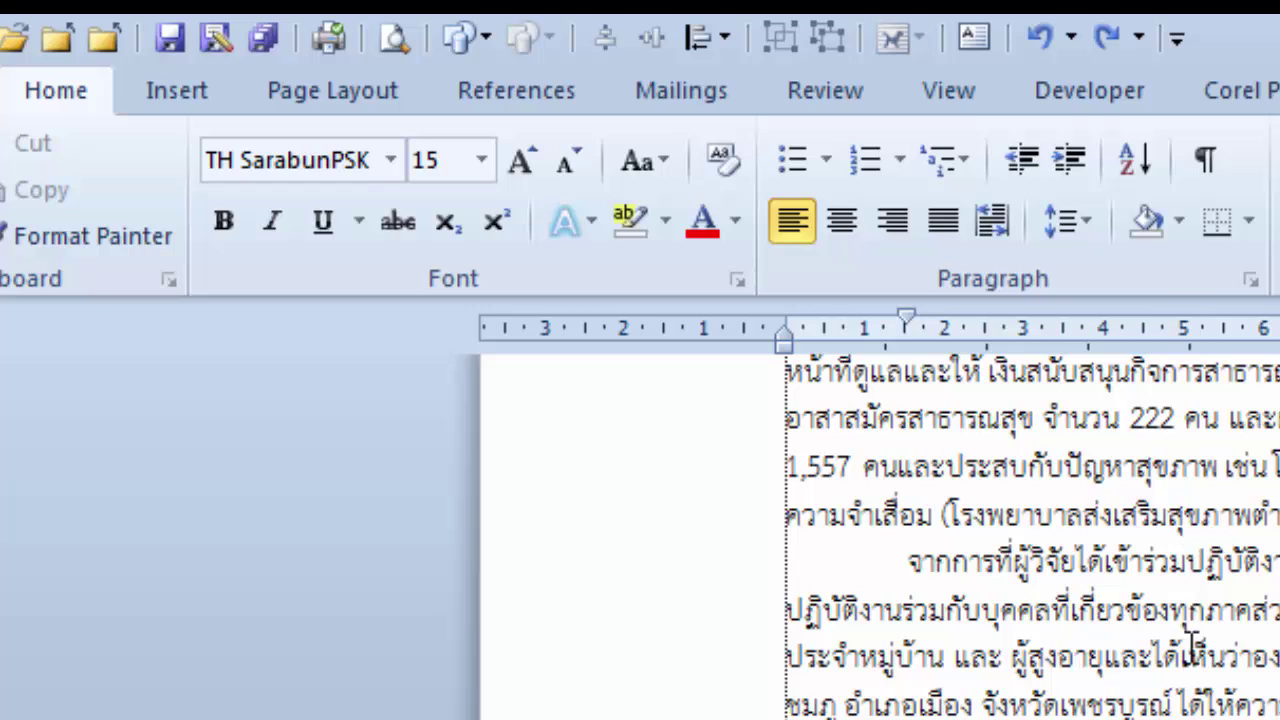
click(52, 95)
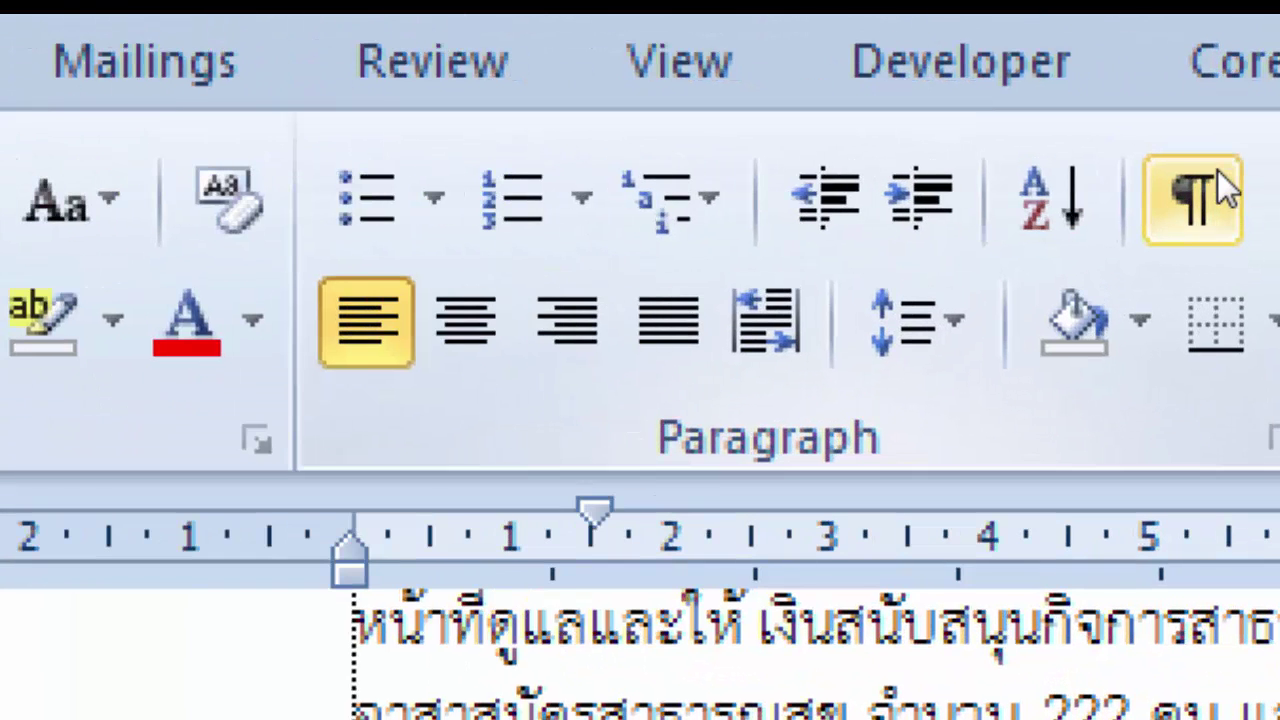
click(1212, 152)
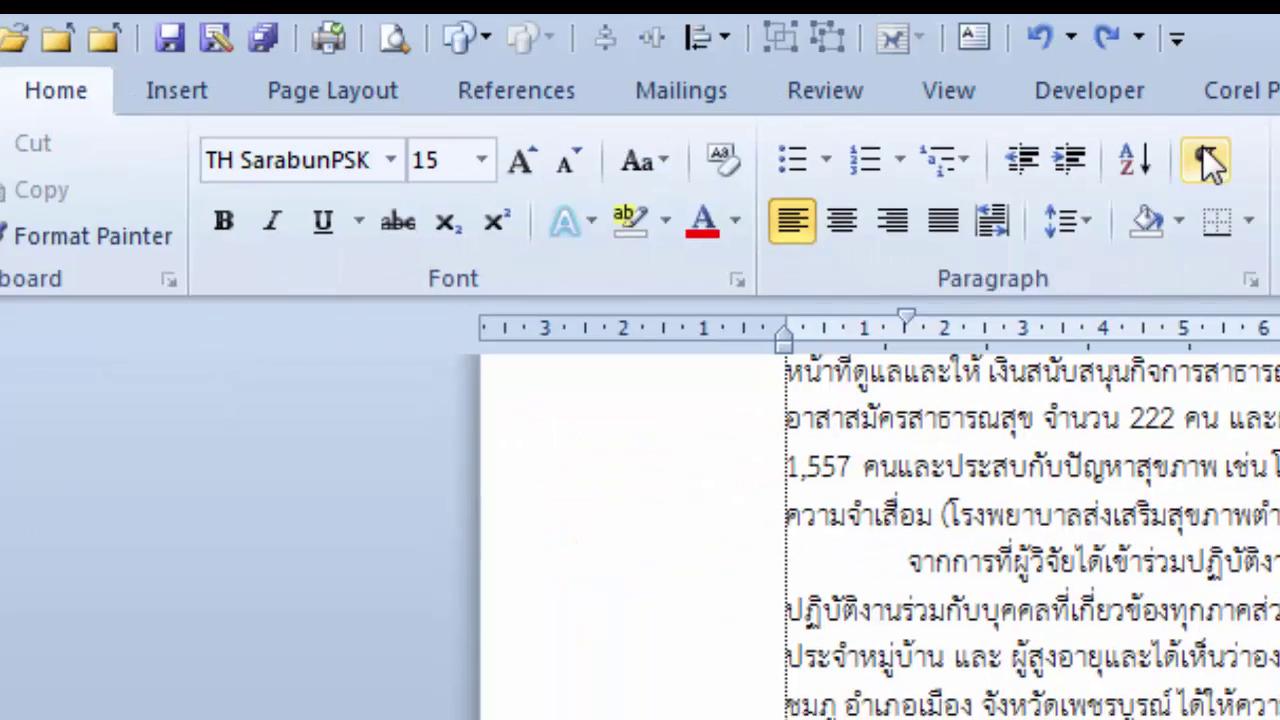
click(1161, 132)
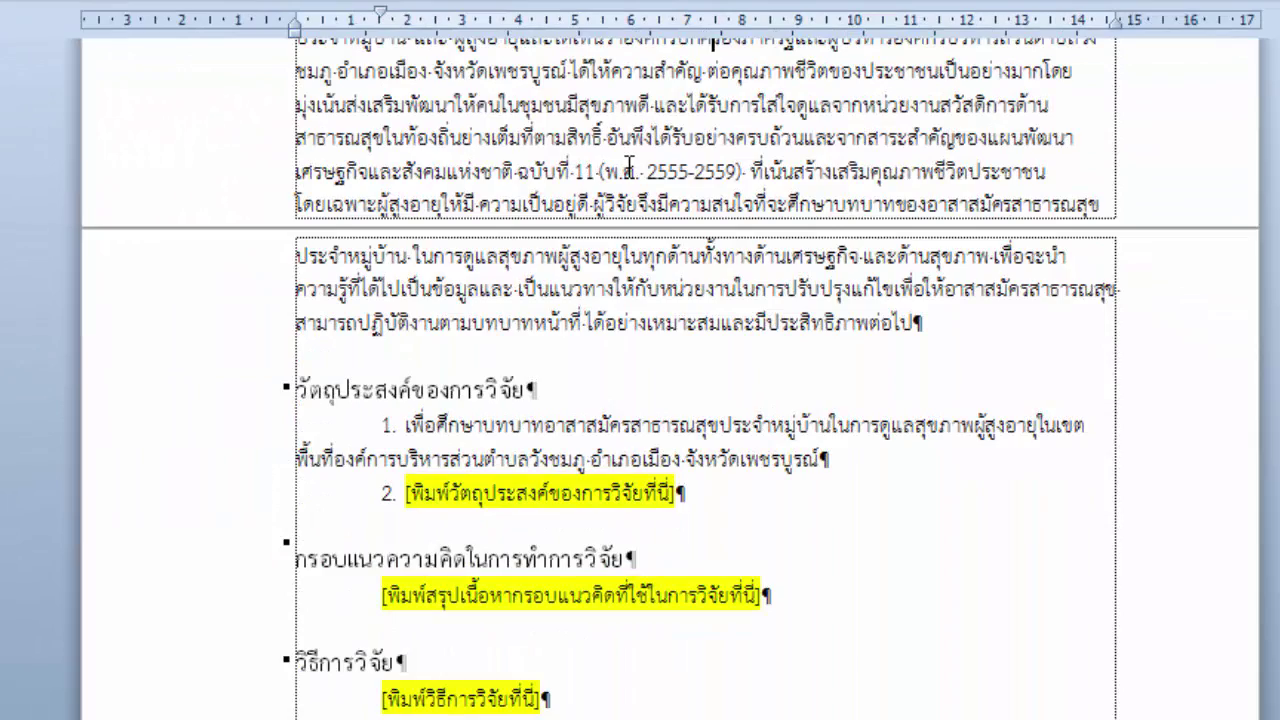
scroll(630, 165, down, 2)
click(928, 110)
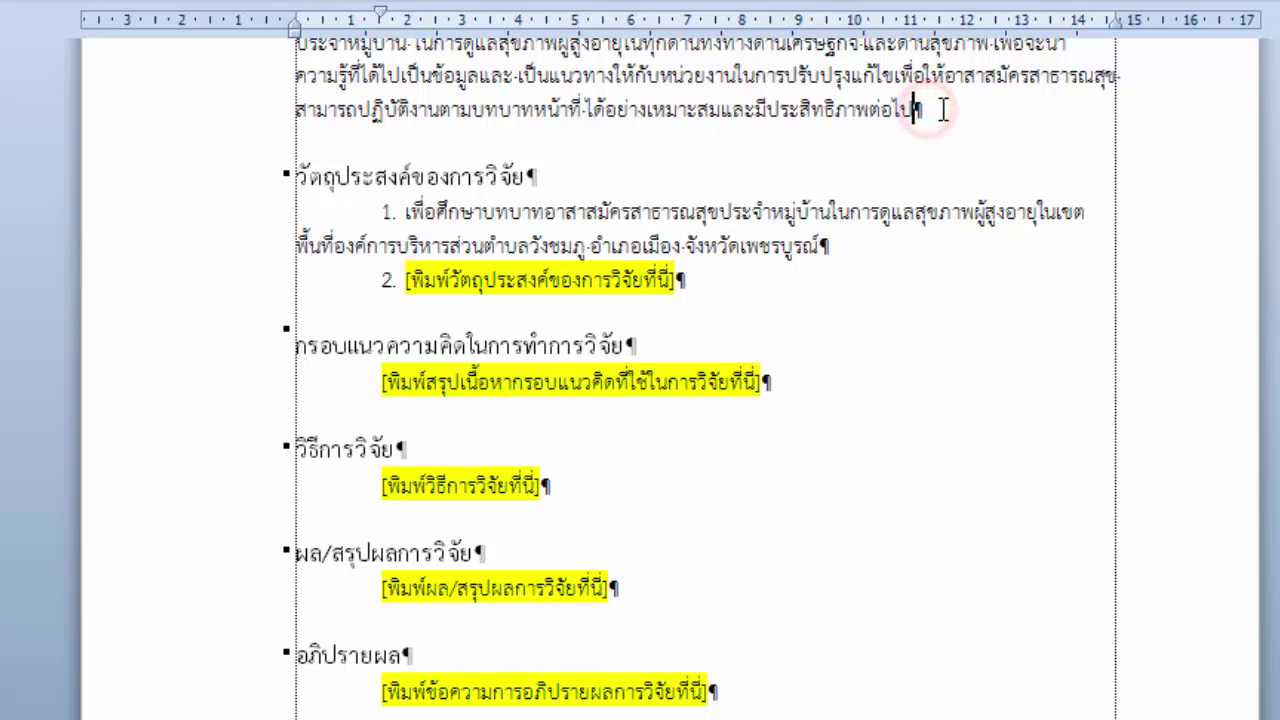
double_click(945, 110)
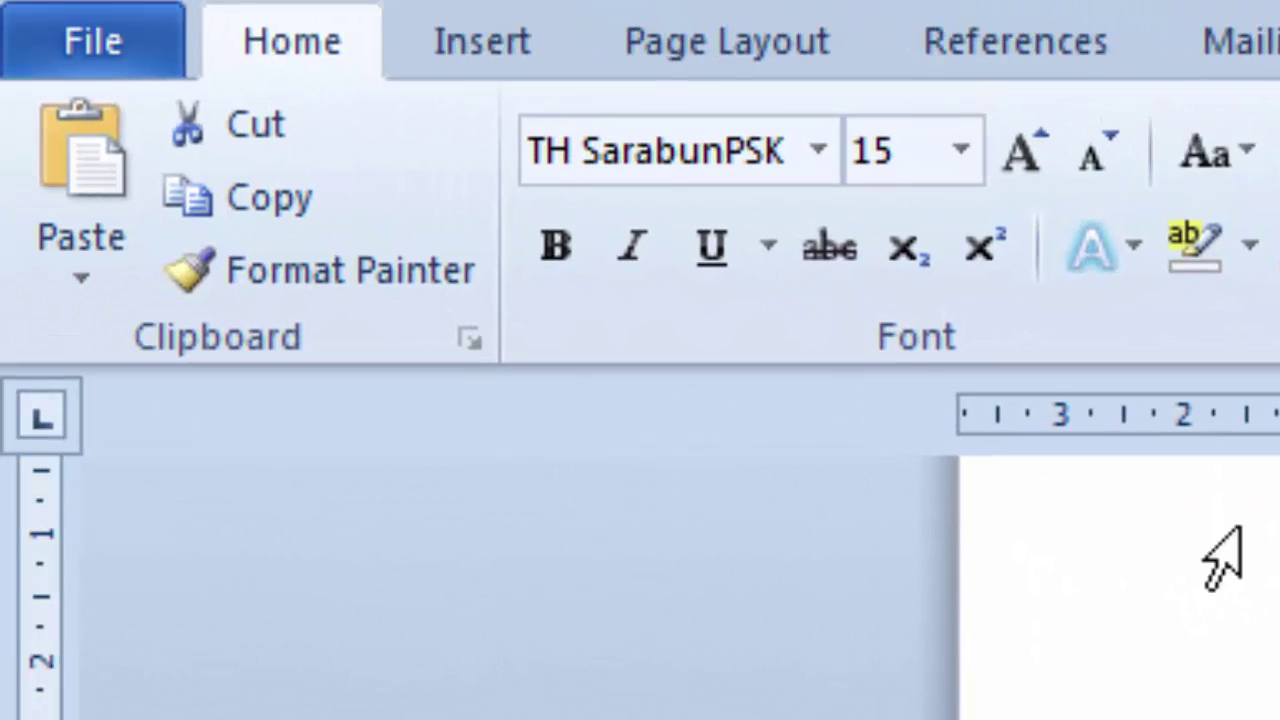
click(405, 283)
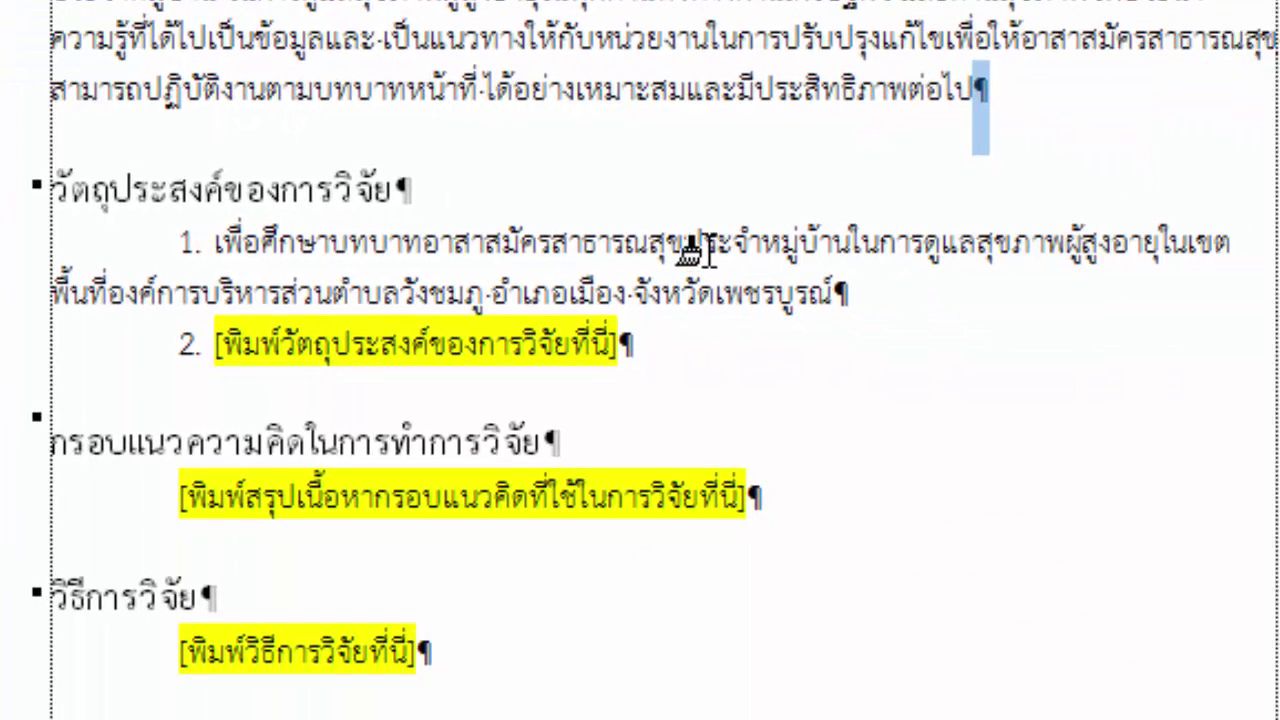
click(700, 250)
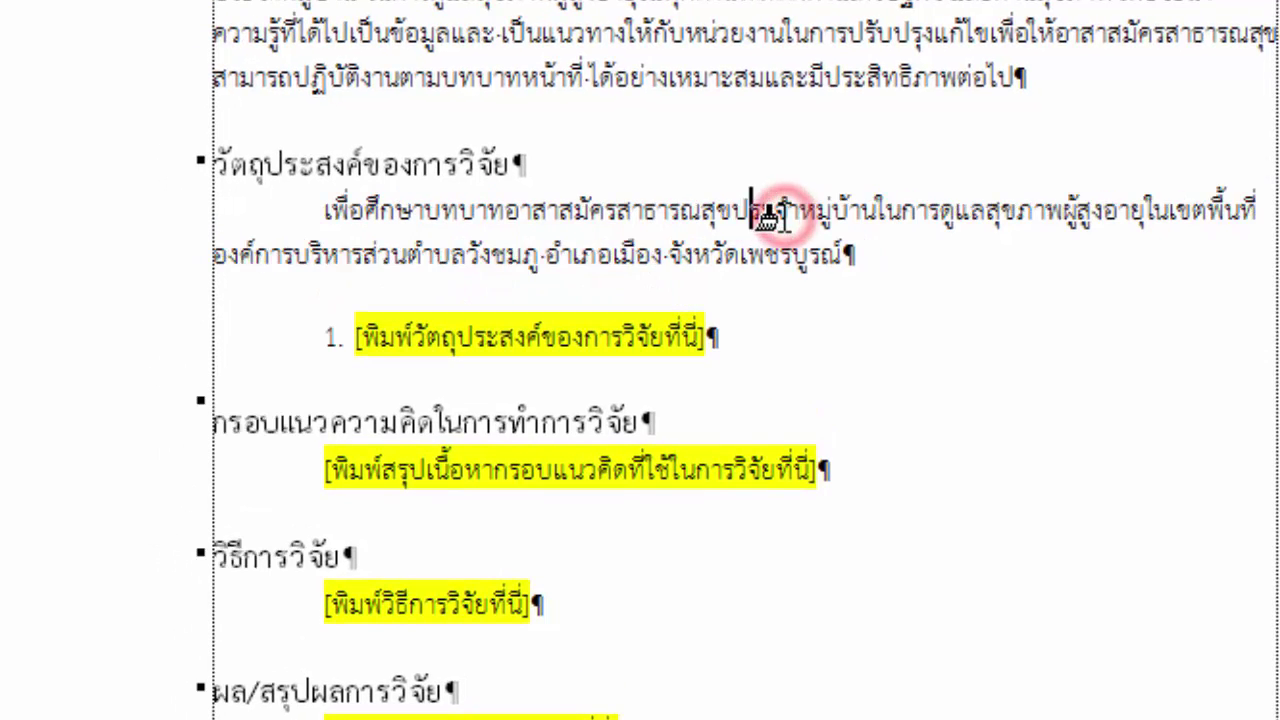
click(8, 350)
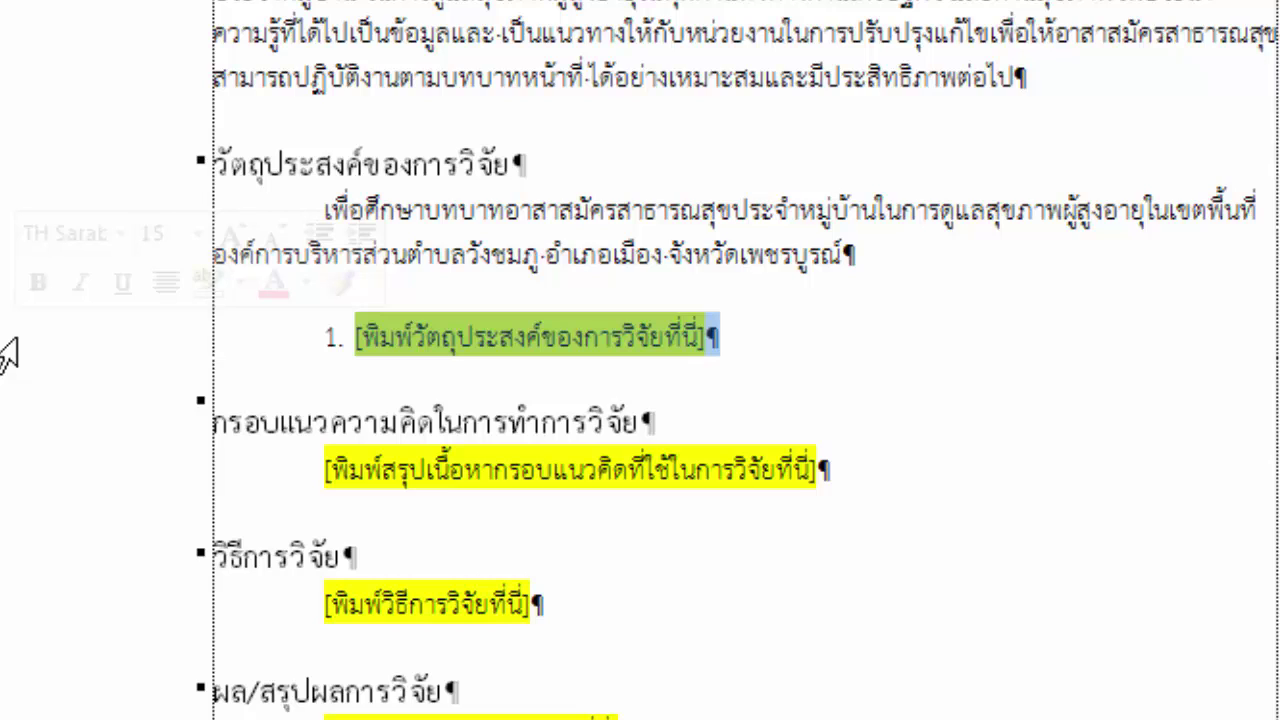
click(72, 348)
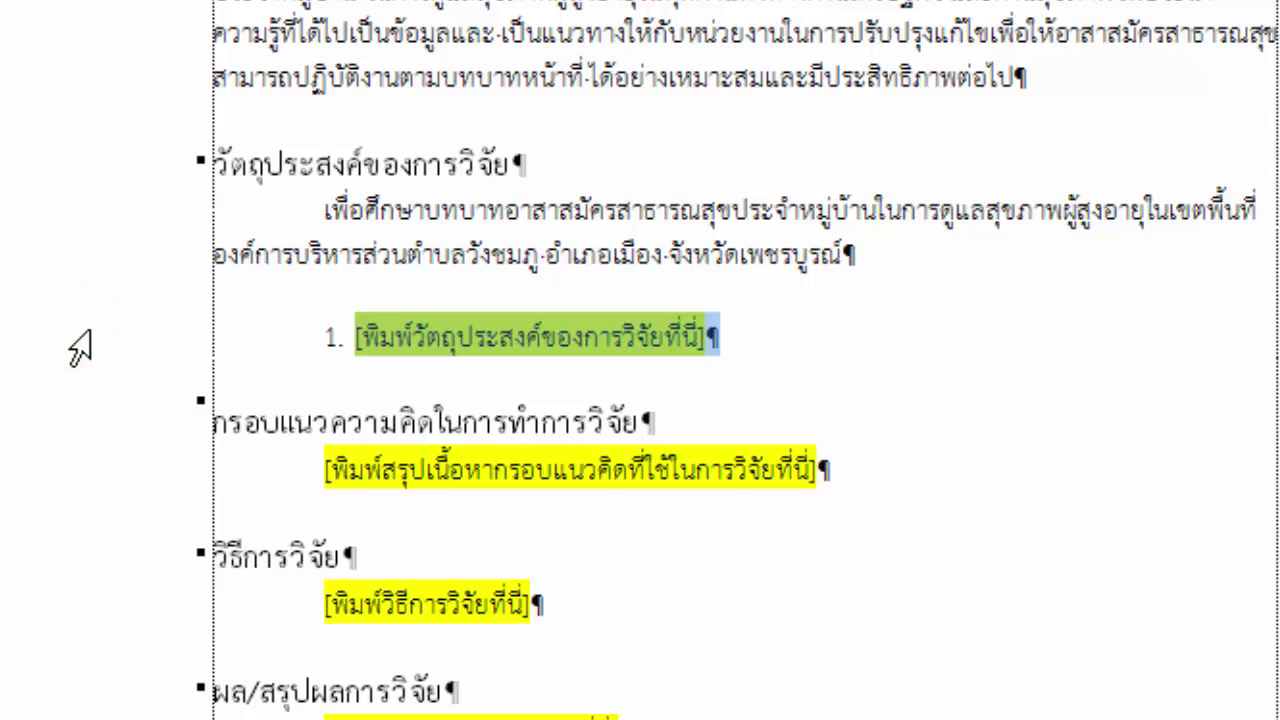
key(Delete)
key(ctrl+z)
key(ctrl+z)
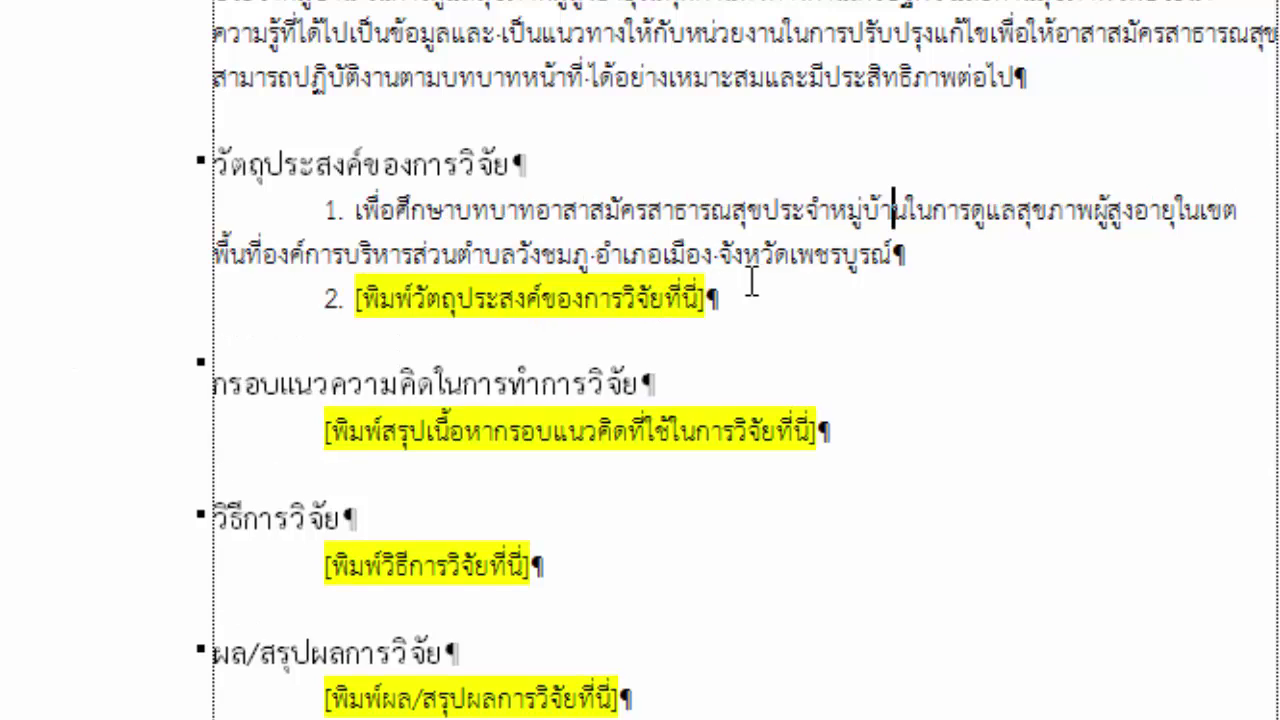
click(764, 300)
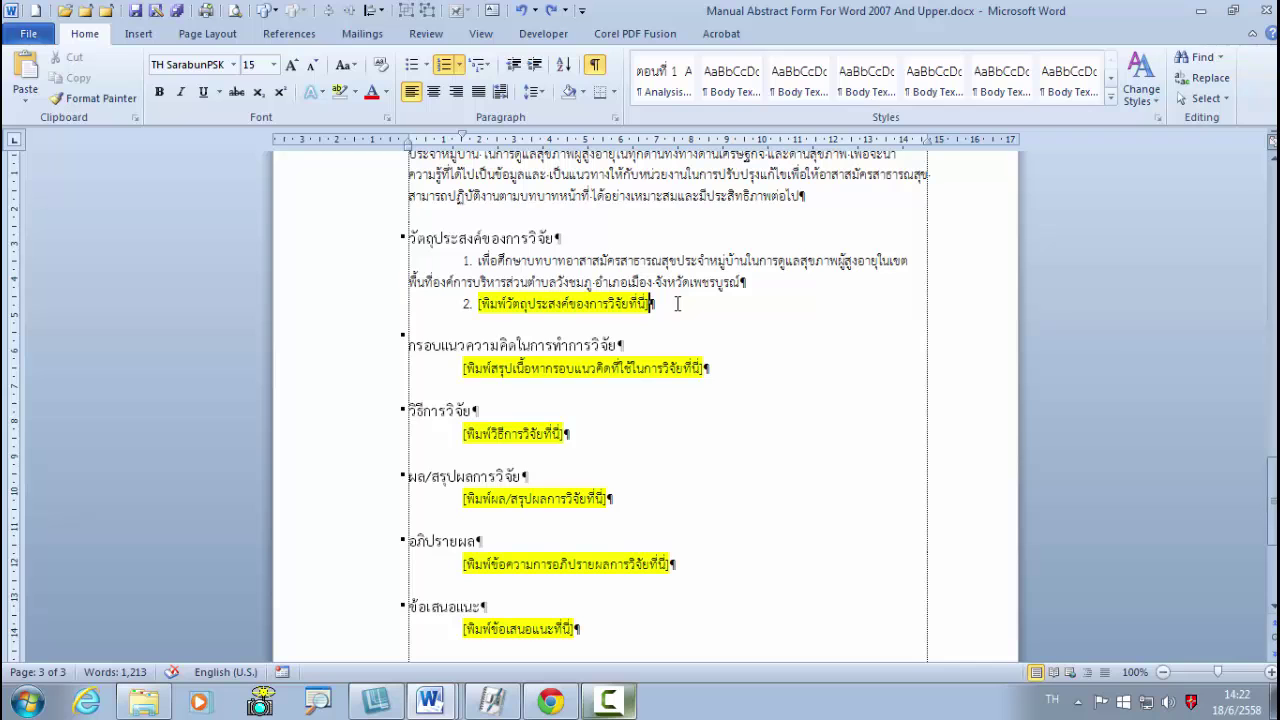
- Apply the Body Text First Indent style to the first objective from the Styles pane
key(ctrl+shift+alt+s)
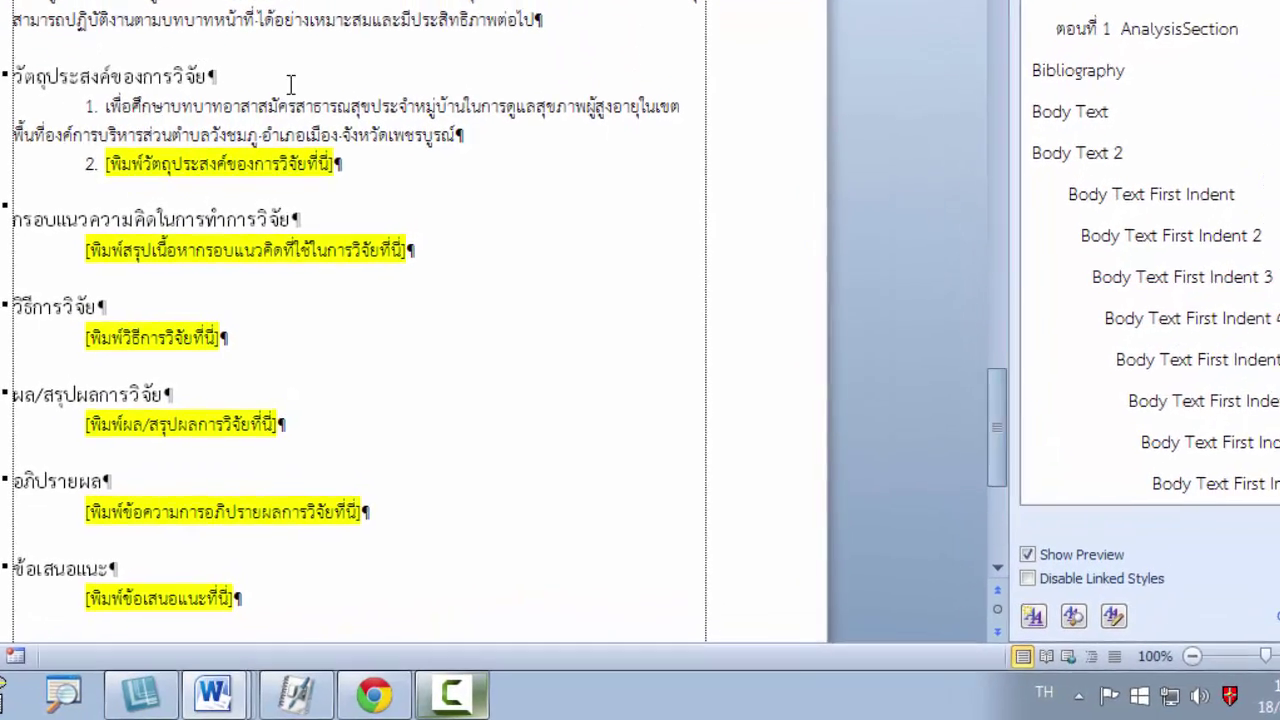
click(300, 84)
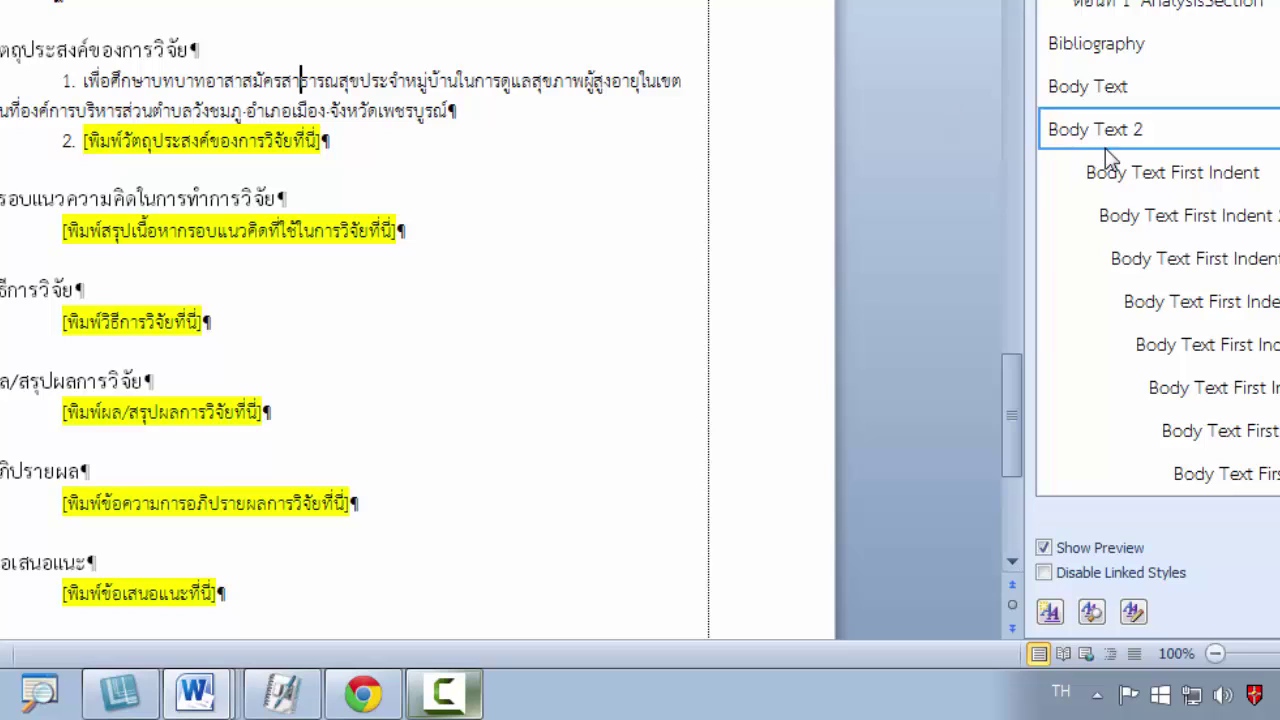
mouse_move(1262, 196)
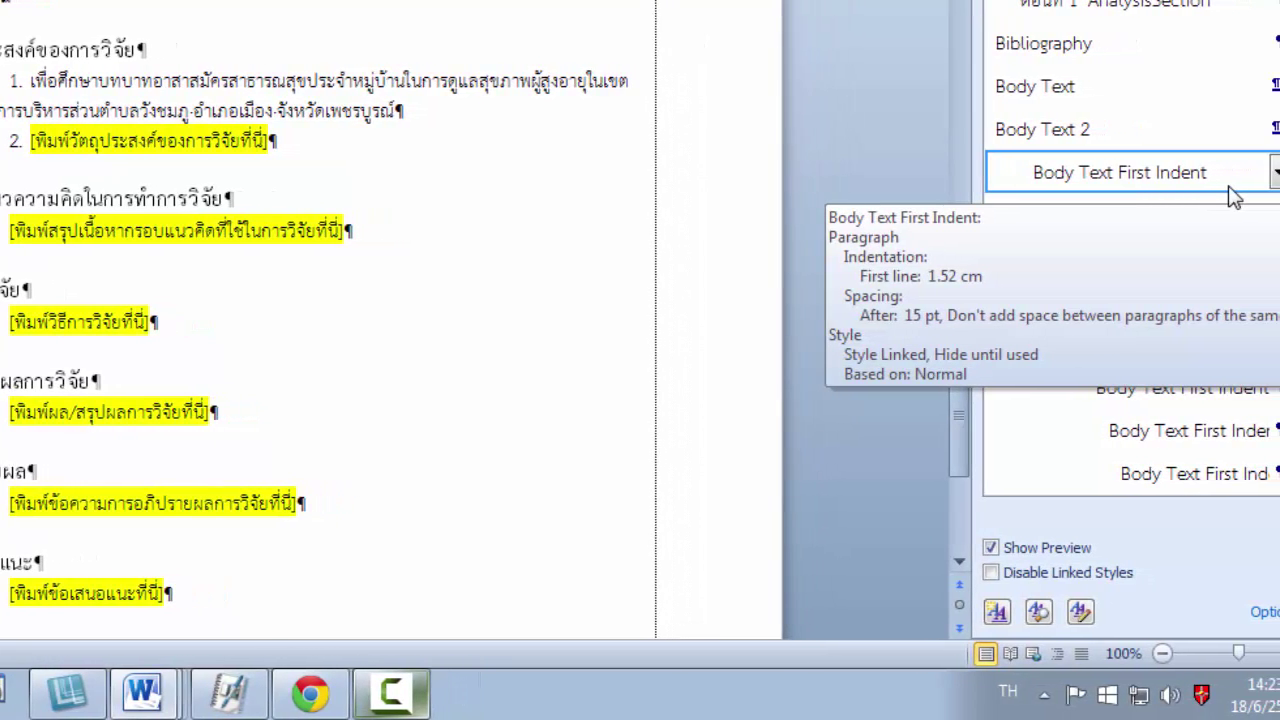
click(1230, 188)
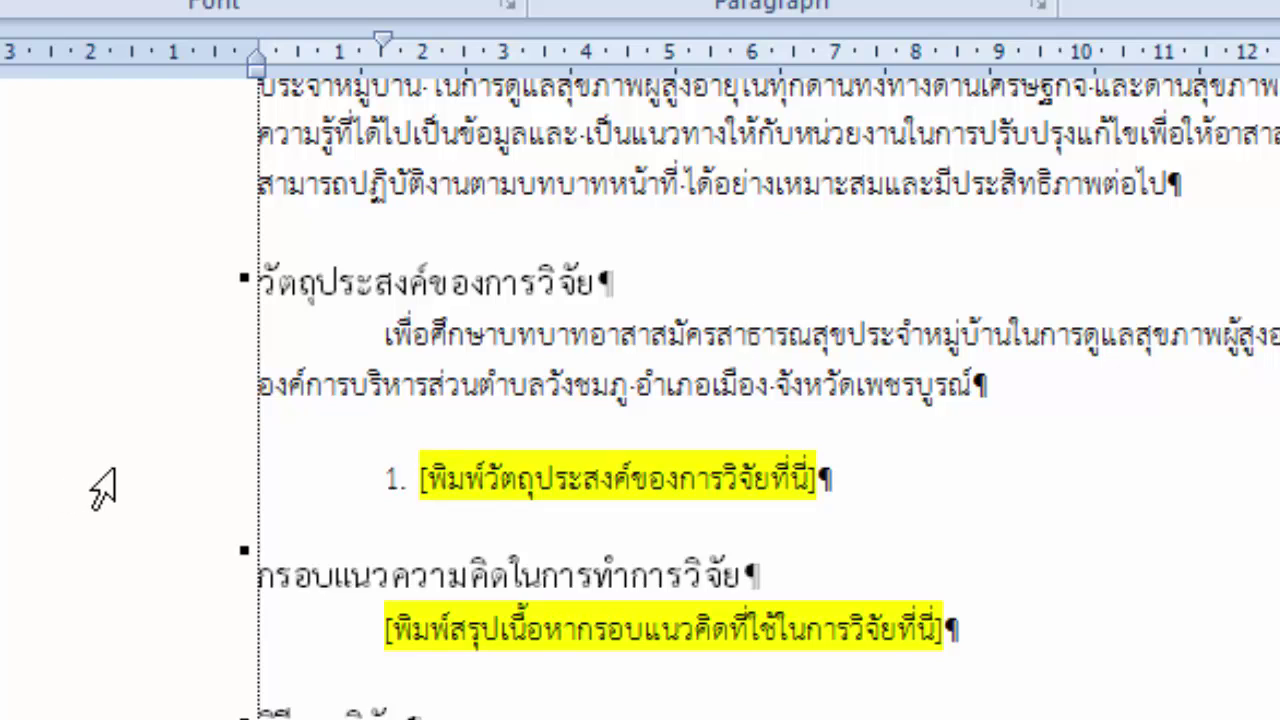
- Select the numbered placeholder objective line and delete it
click(172, 478)
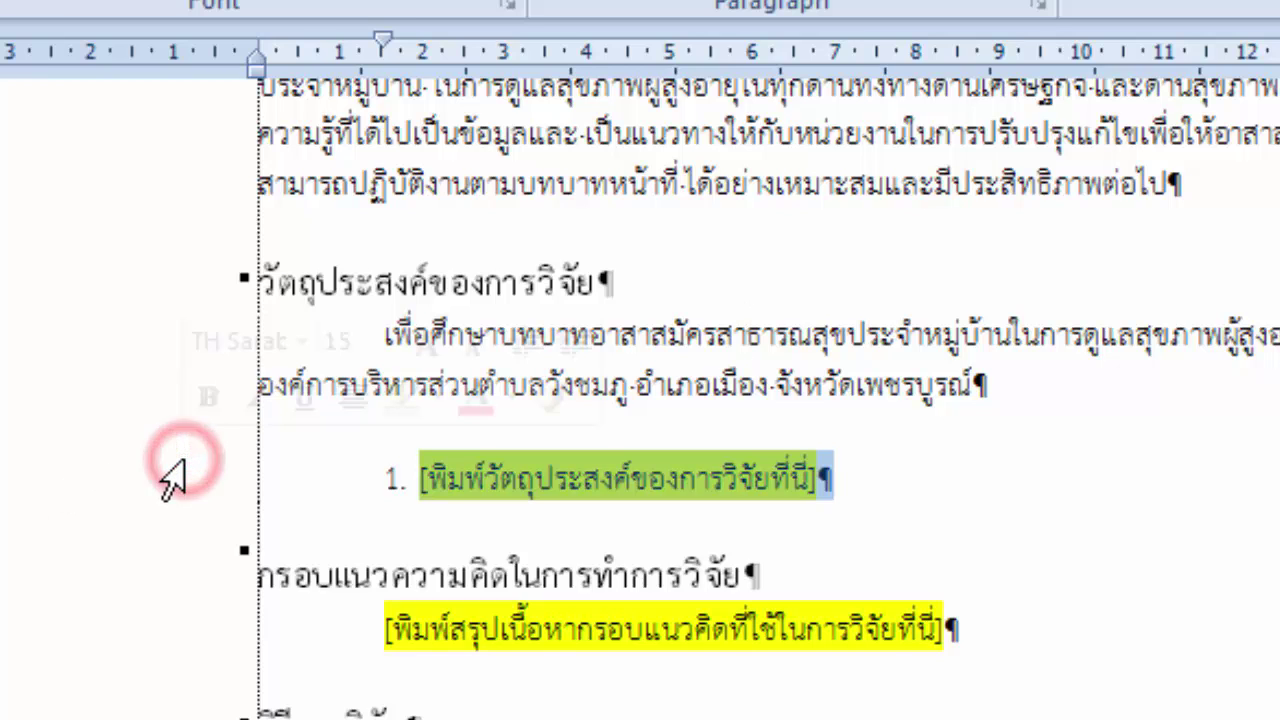
key(Delete)
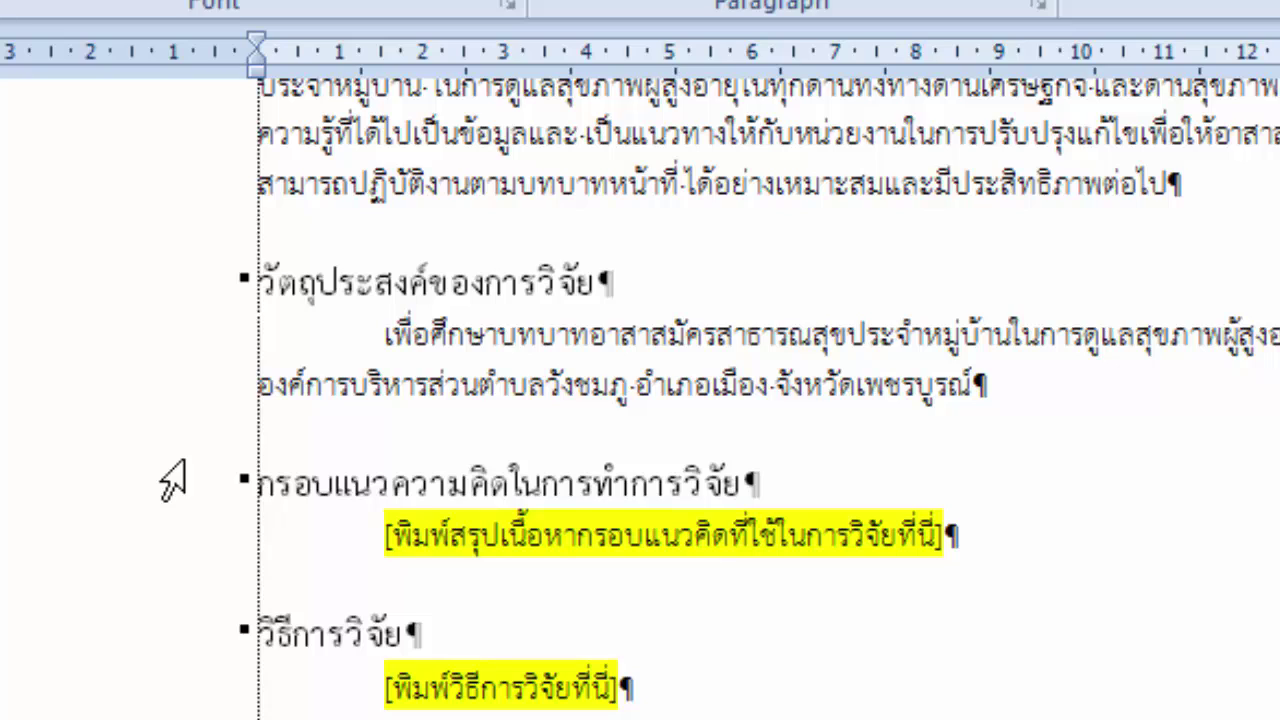